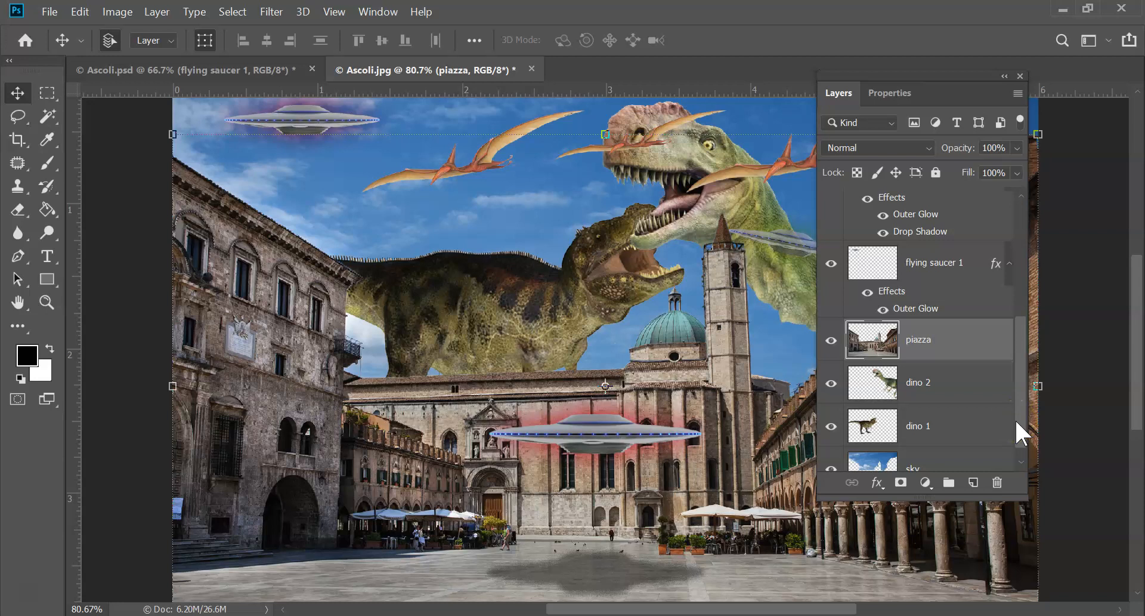
Create a text box in the Abys font across the bottom of the square, directly above the piazza layer, and enter "PALEOLITHIC"
click(1014, 358)
click(45, 256)
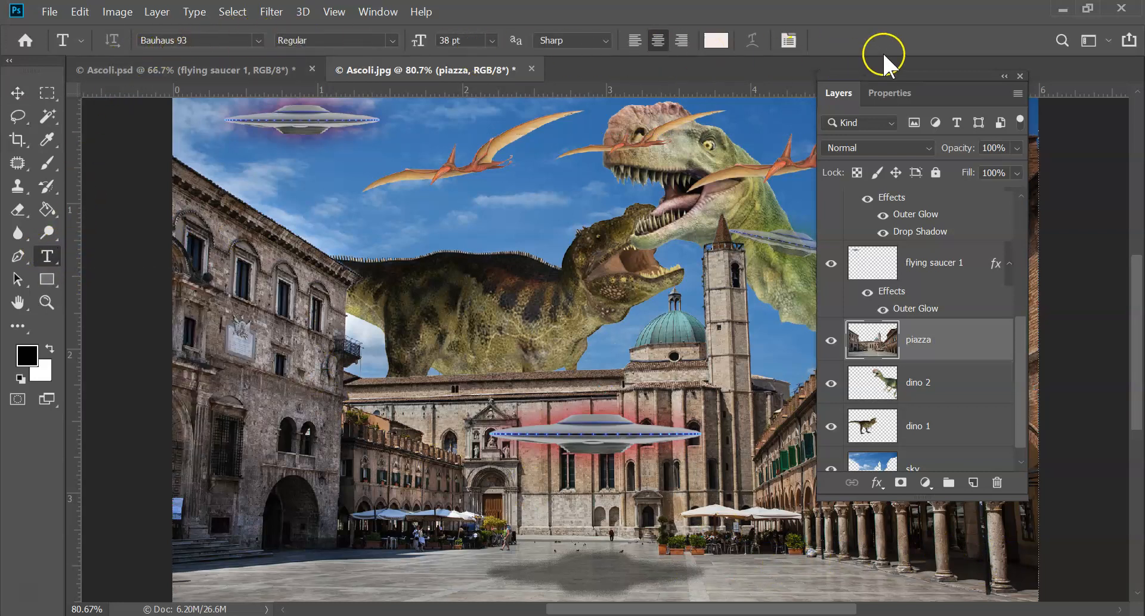
click(259, 40)
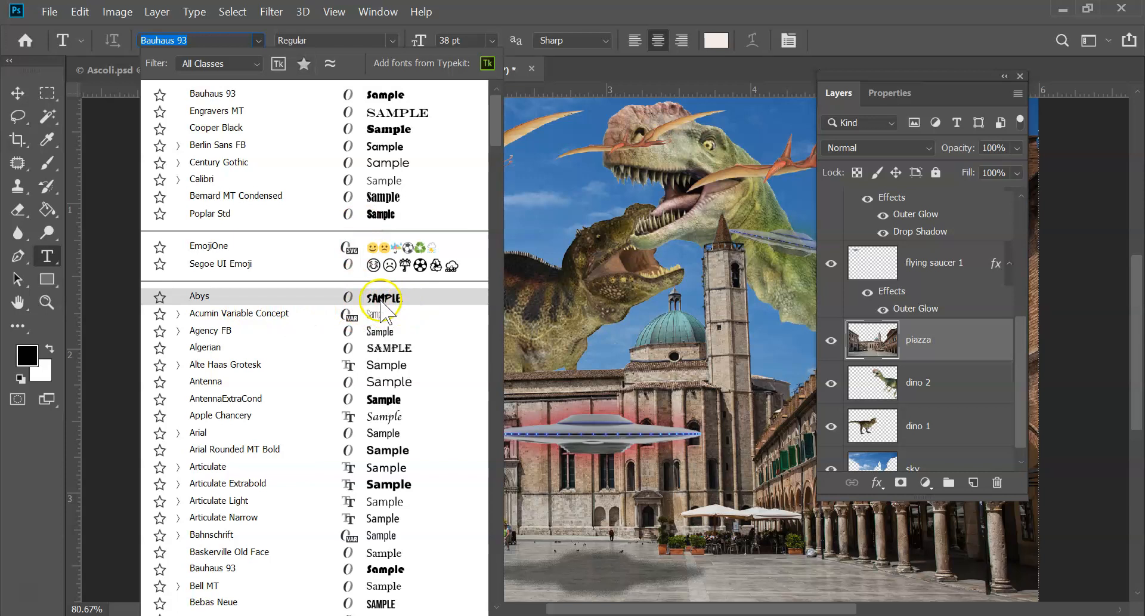
click(380, 299)
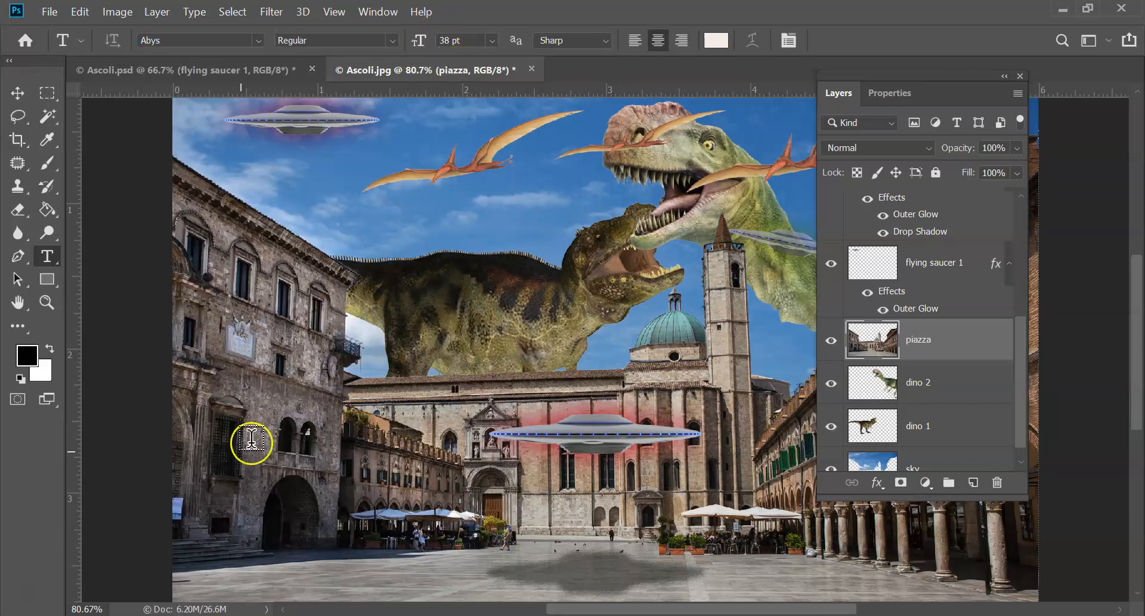
drag(195, 498, 1020, 576)
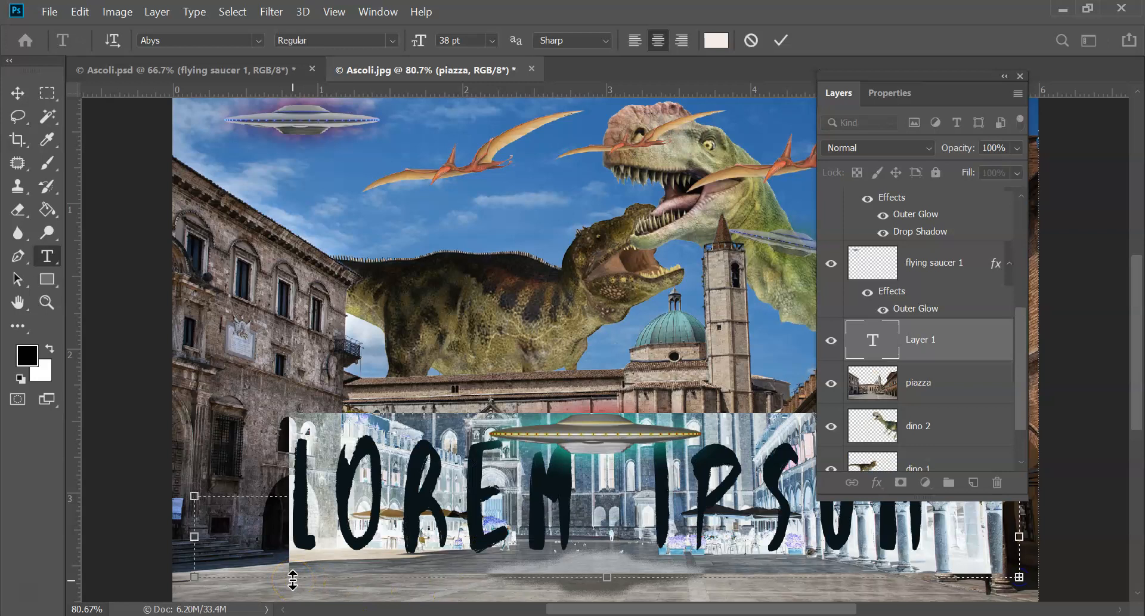
text(PALE)
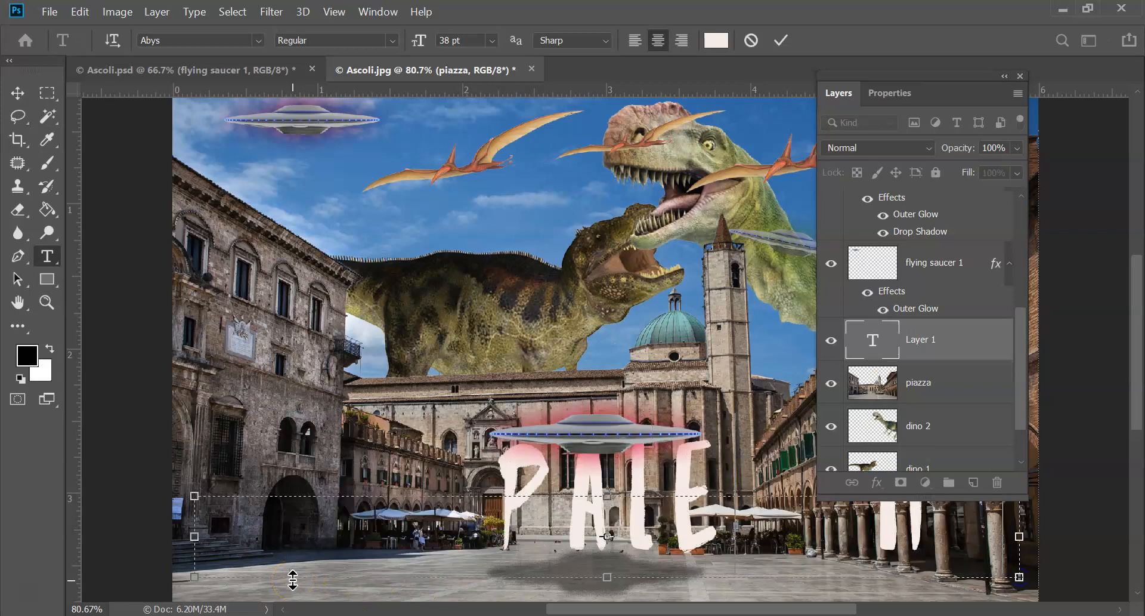
text(O)
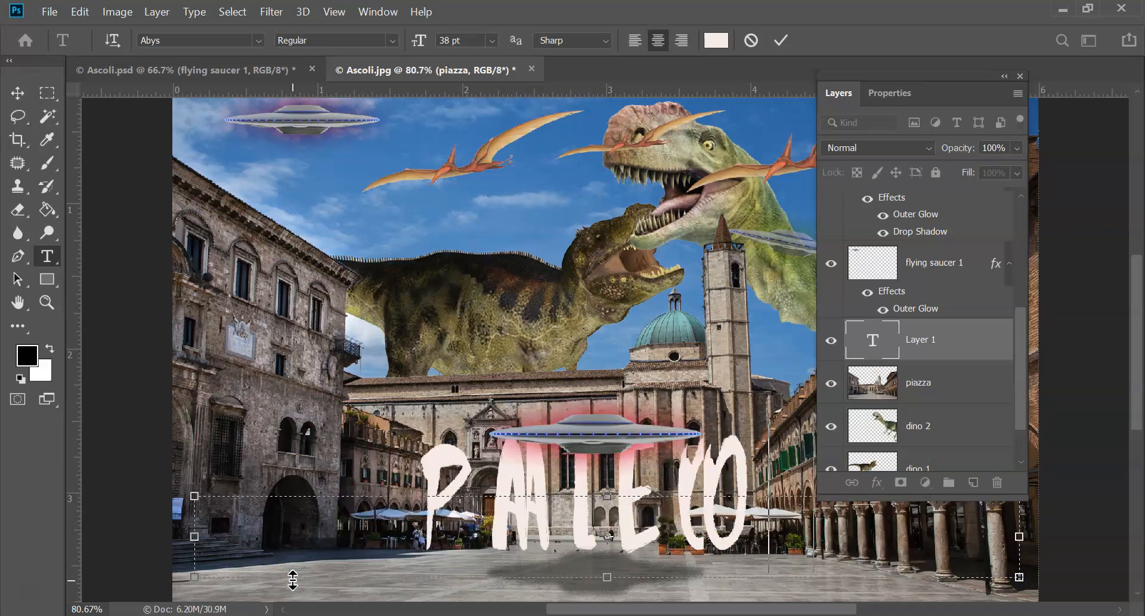
text(LITHIC)
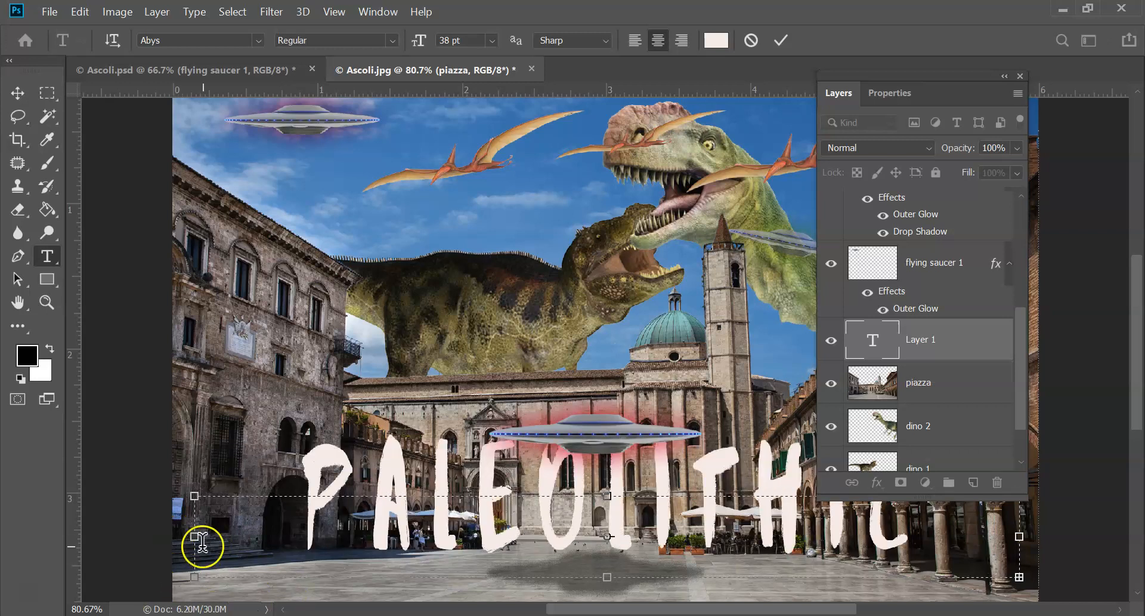
Enlarge the text box to the image's left edge and upward, and complete the title as "PALEOLITHIC PIAZZA"
drag(195, 536, 173, 539)
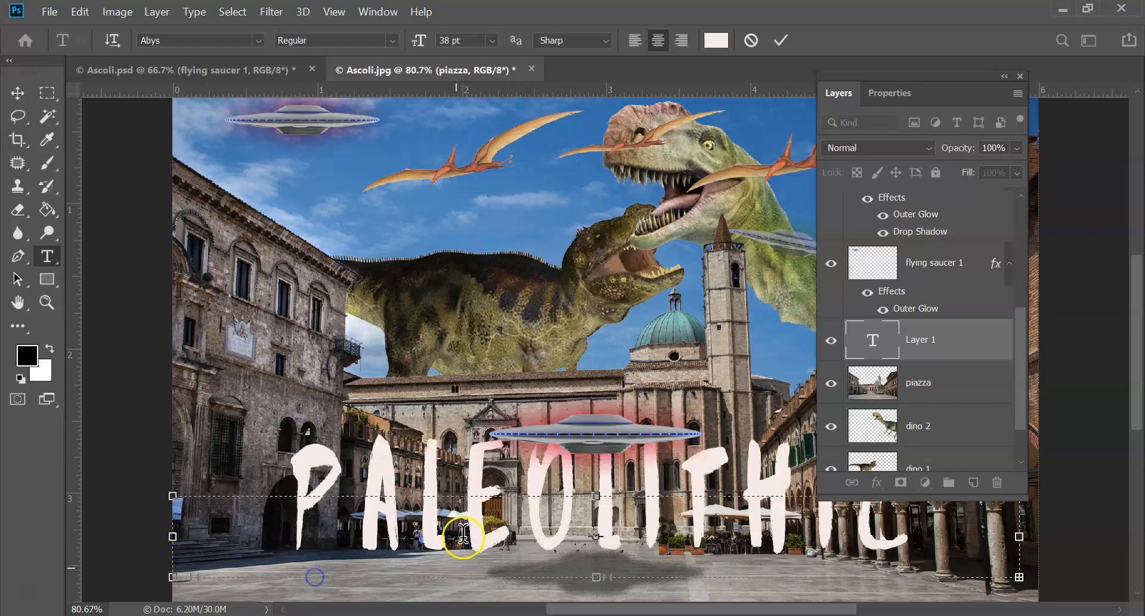
drag(596, 495, 593, 360)
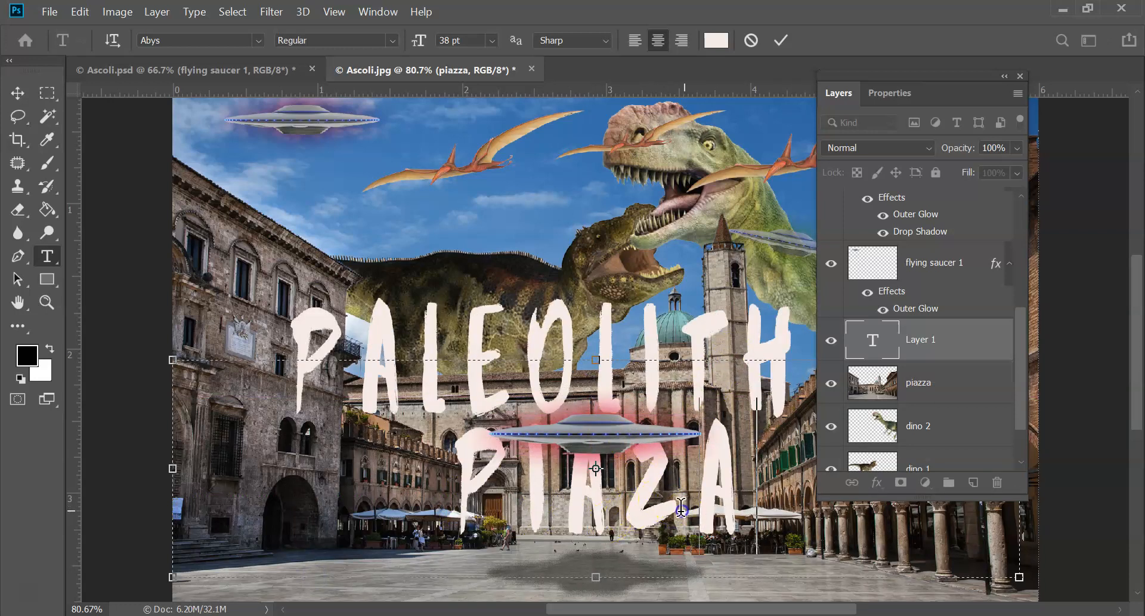
click(670, 478)
text(Z)
Reduce the font size of the whole title to 29 pt so it fits on one line
drag(776, 477, 223, 322)
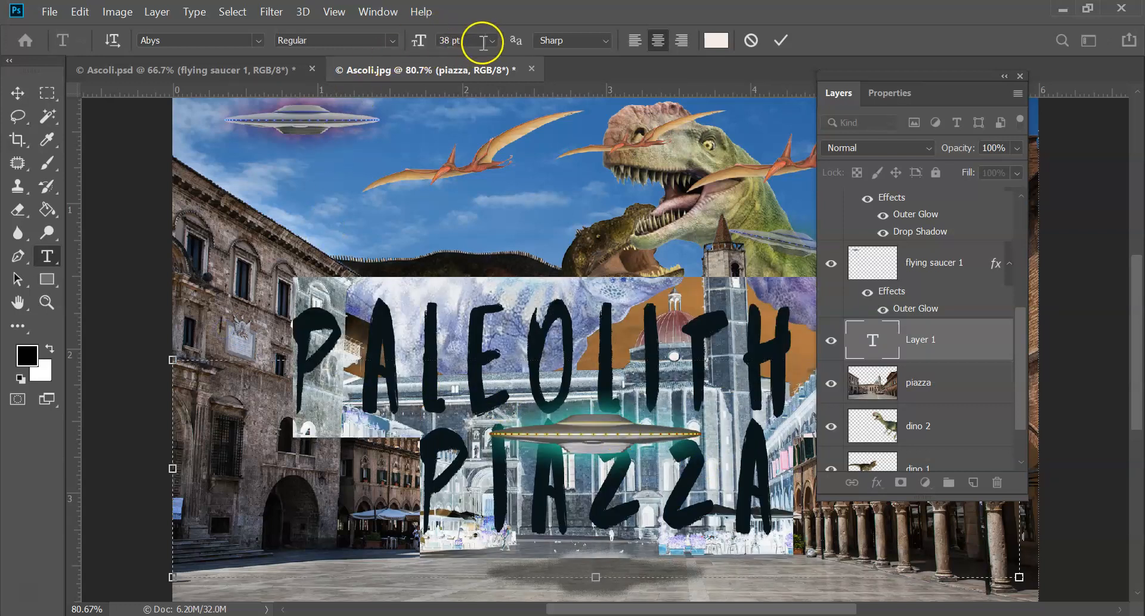
click(493, 41)
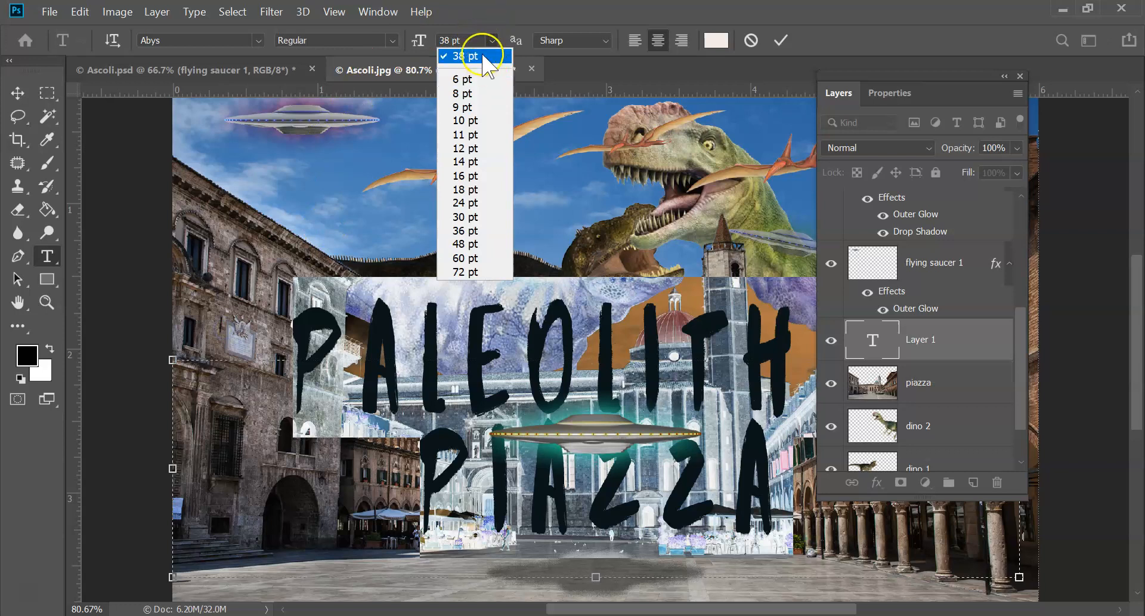
click(448, 31)
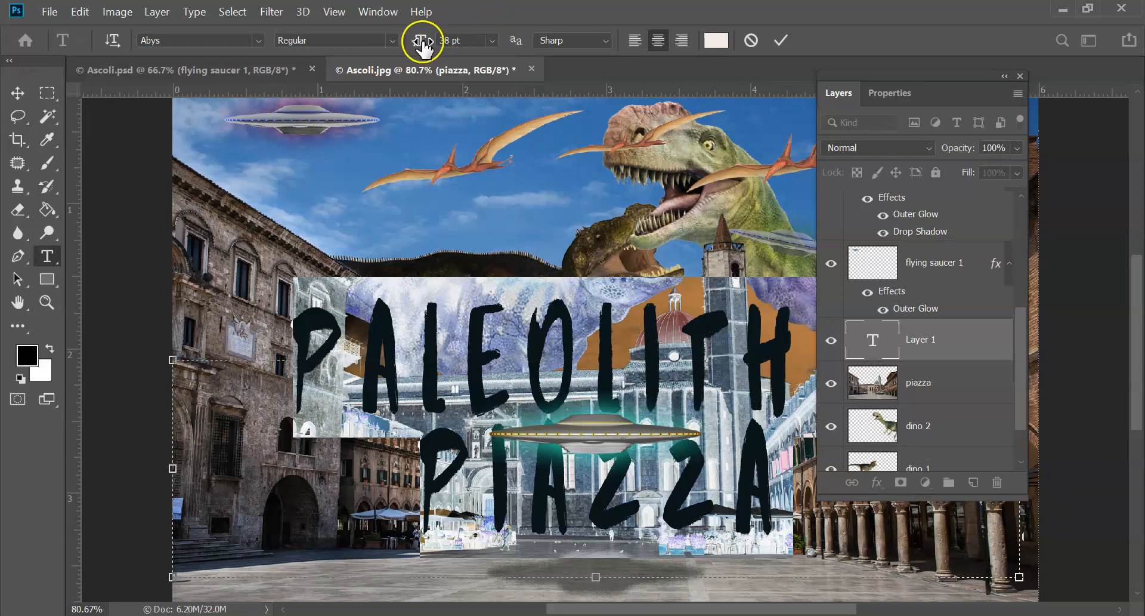
drag(422, 43, 416, 48)
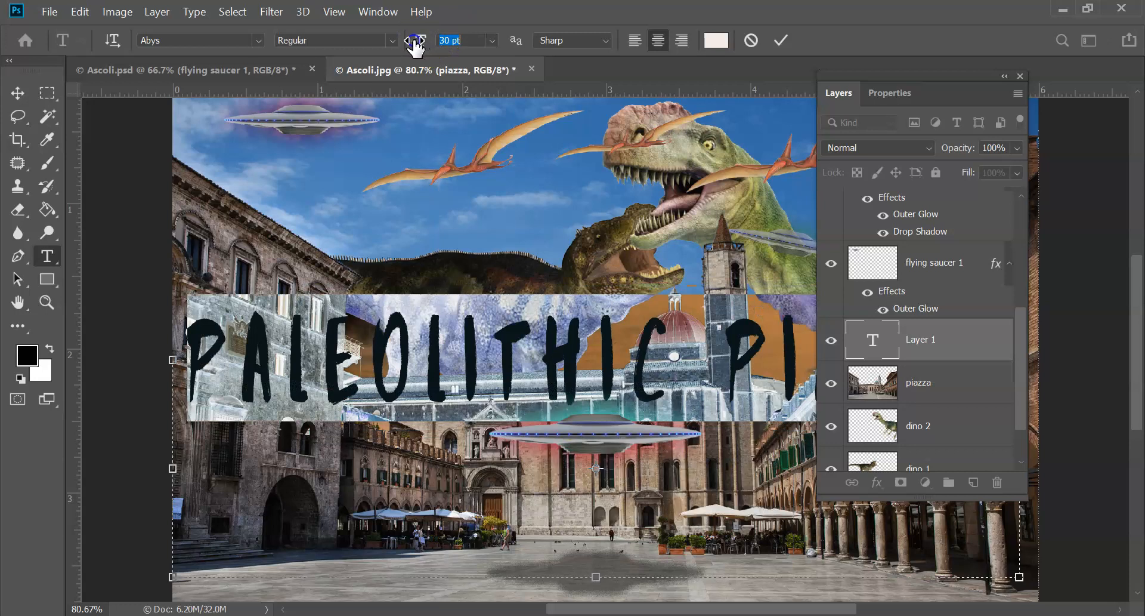
drag(416, 48, 414, 47)
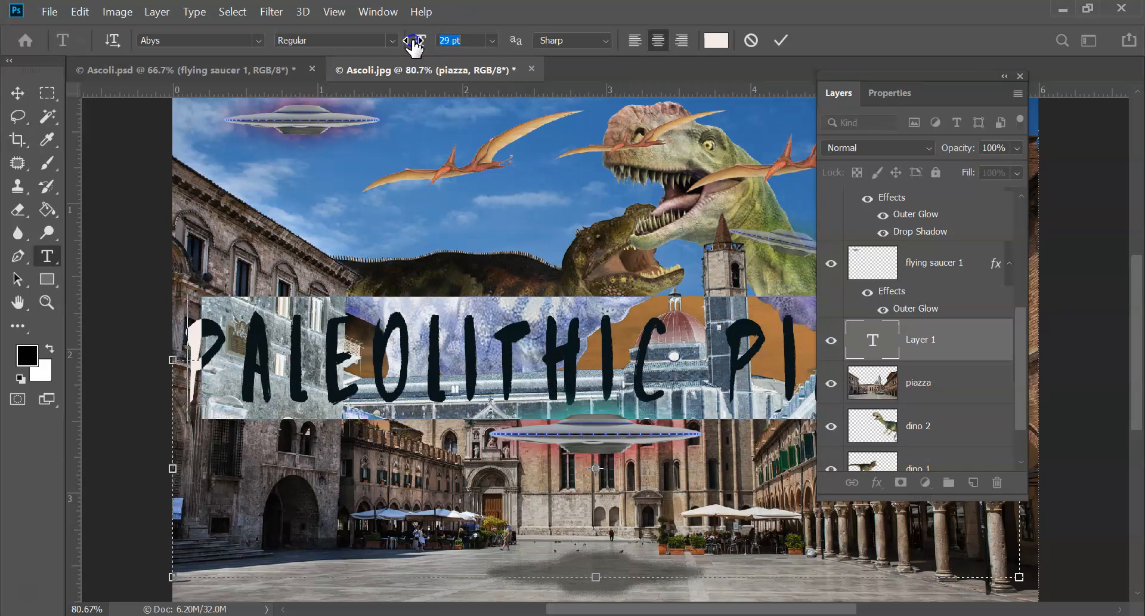
Set the title's tracking to 200 in the character settings and move the title down over the square's pavement
click(375, 13)
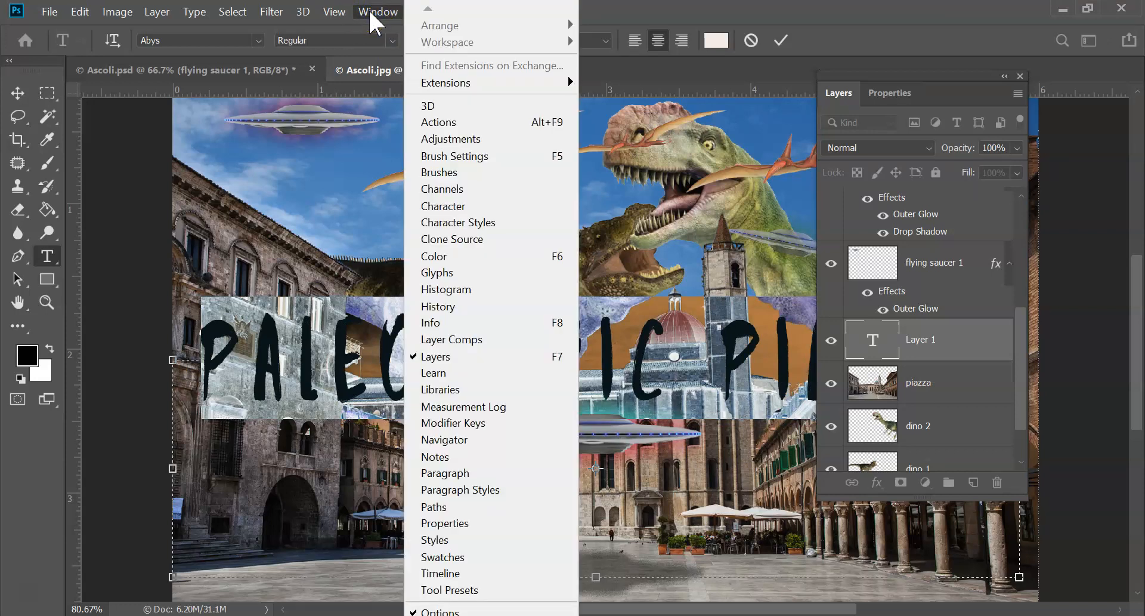
click(469, 203)
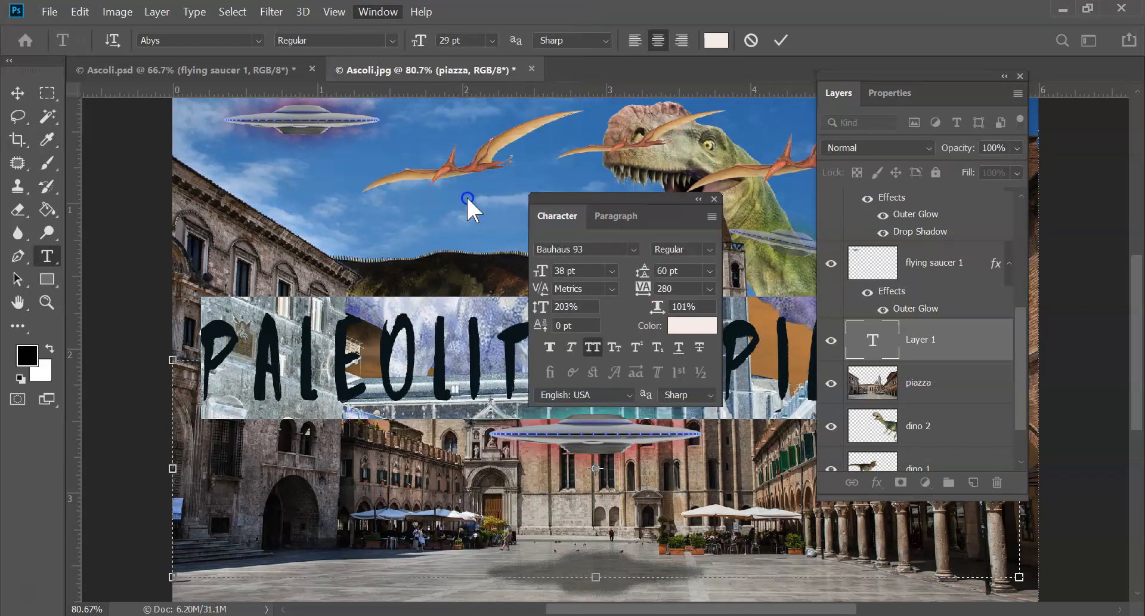
drag(586, 198, 656, 76)
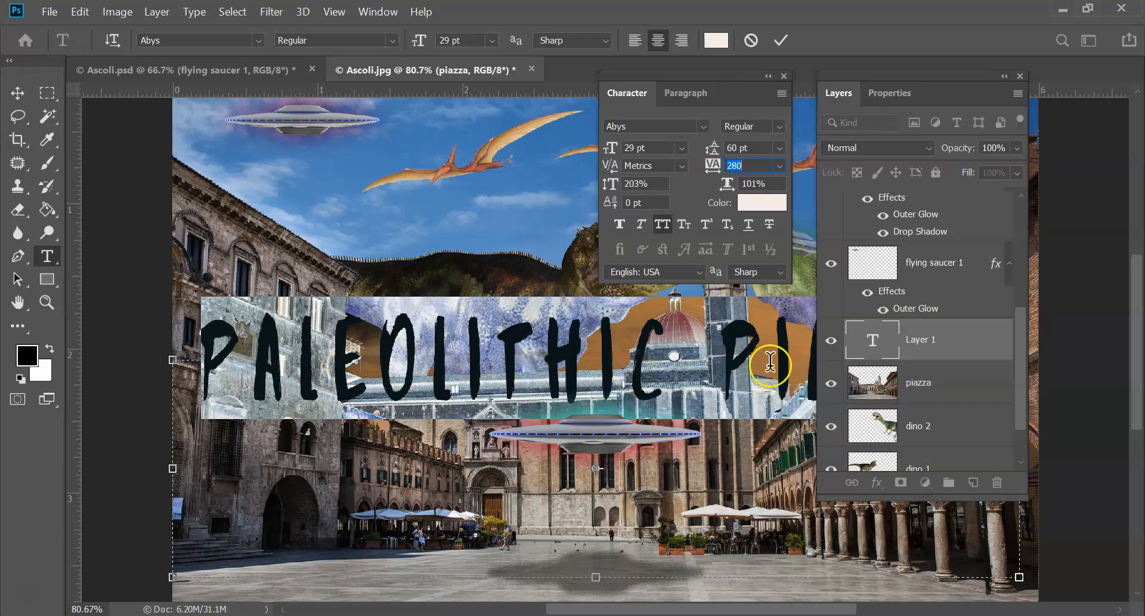
drag(716, 172, 718, 173)
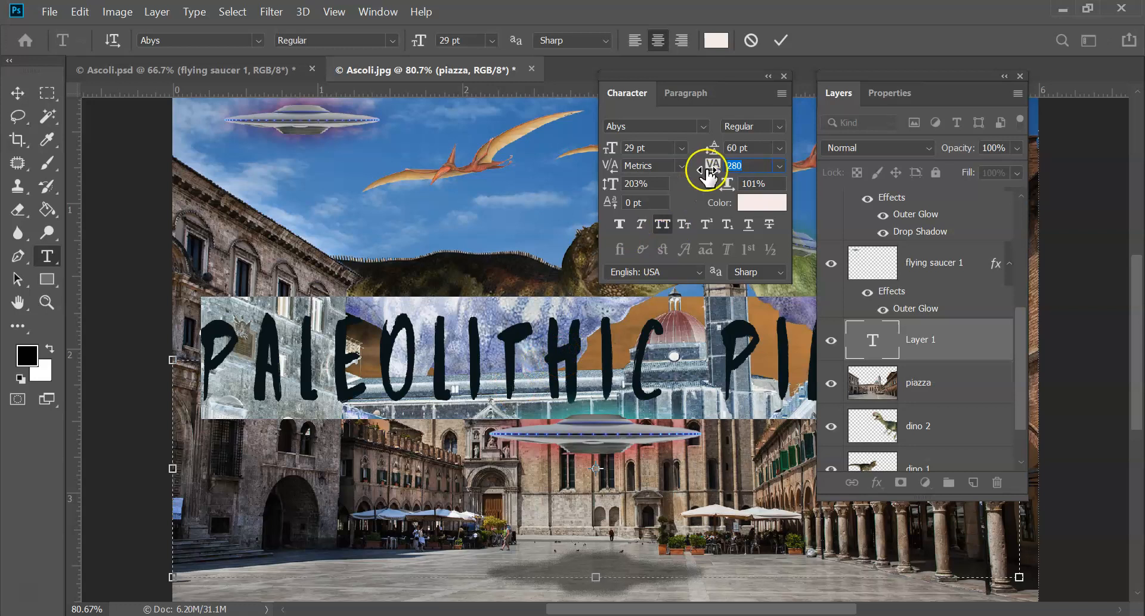
drag(711, 172, 706, 173)
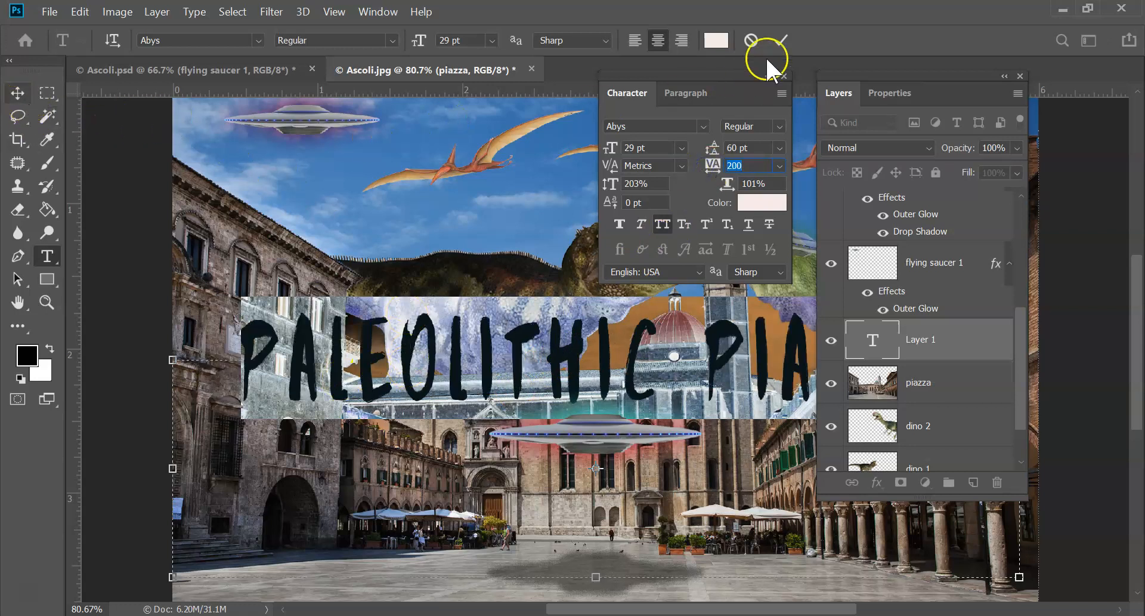
click(785, 41)
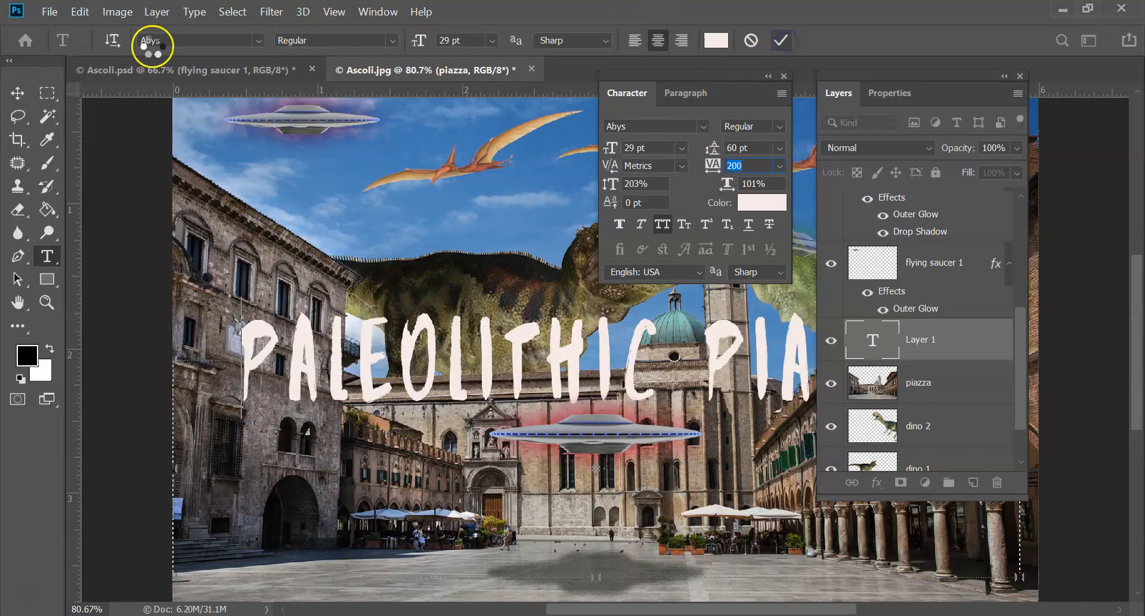
click(18, 93)
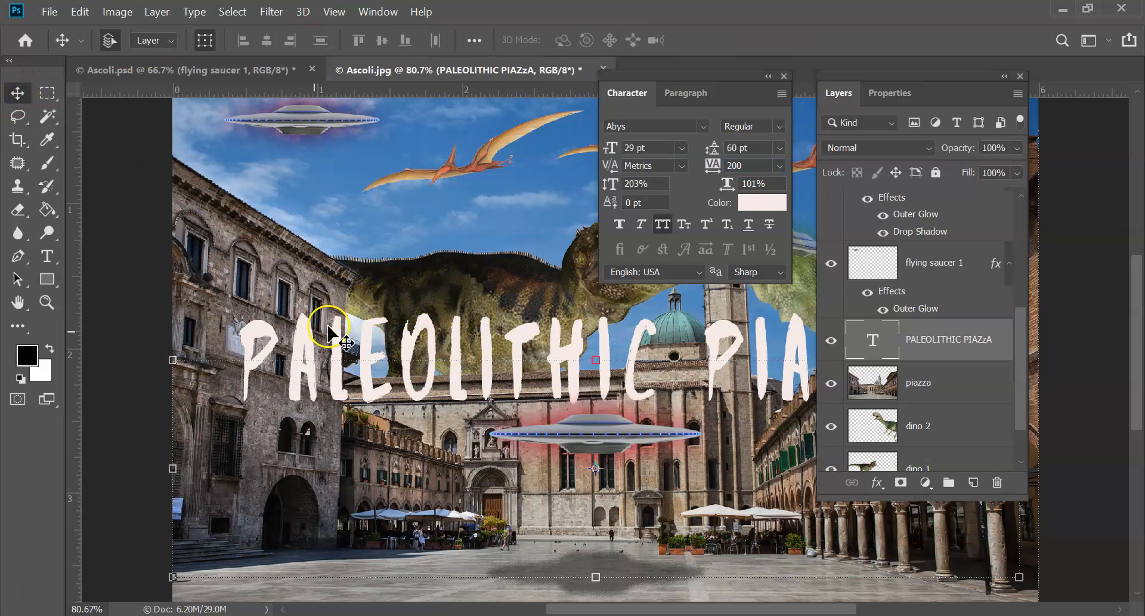
drag(307, 348, 276, 487)
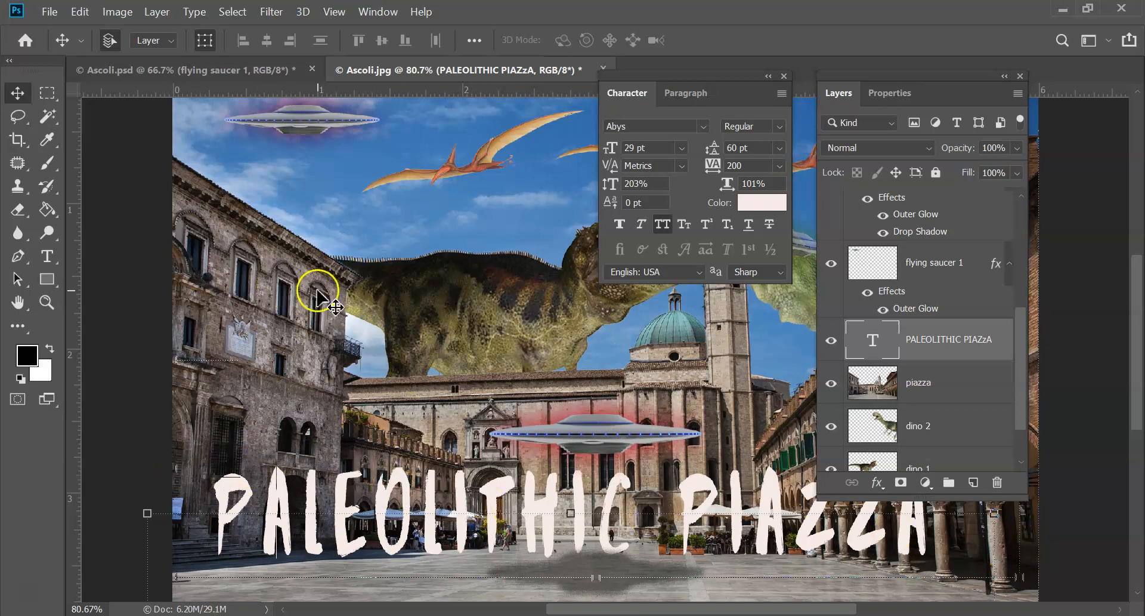
Draw a red-filled rectangle about 1876 by 231 px across the full image width over the title
click(46, 275)
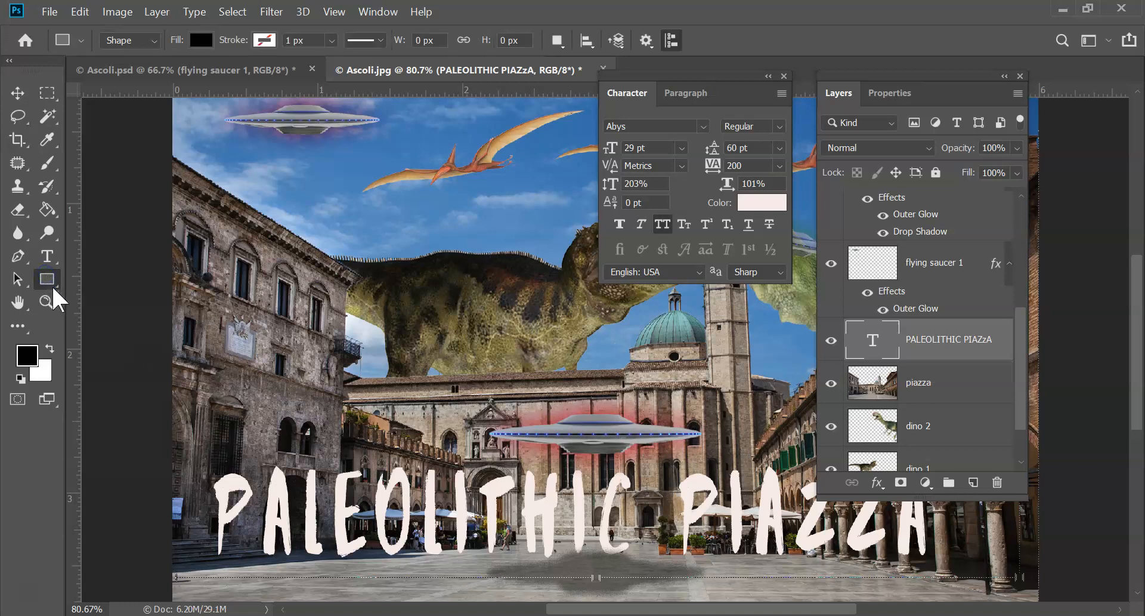
click(201, 41)
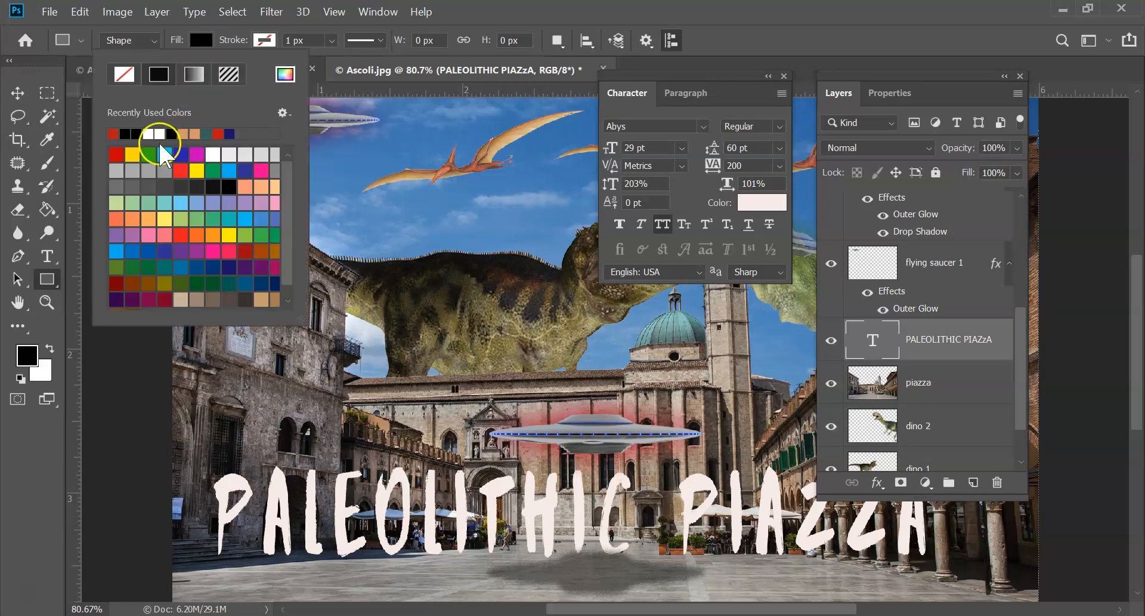
click(112, 155)
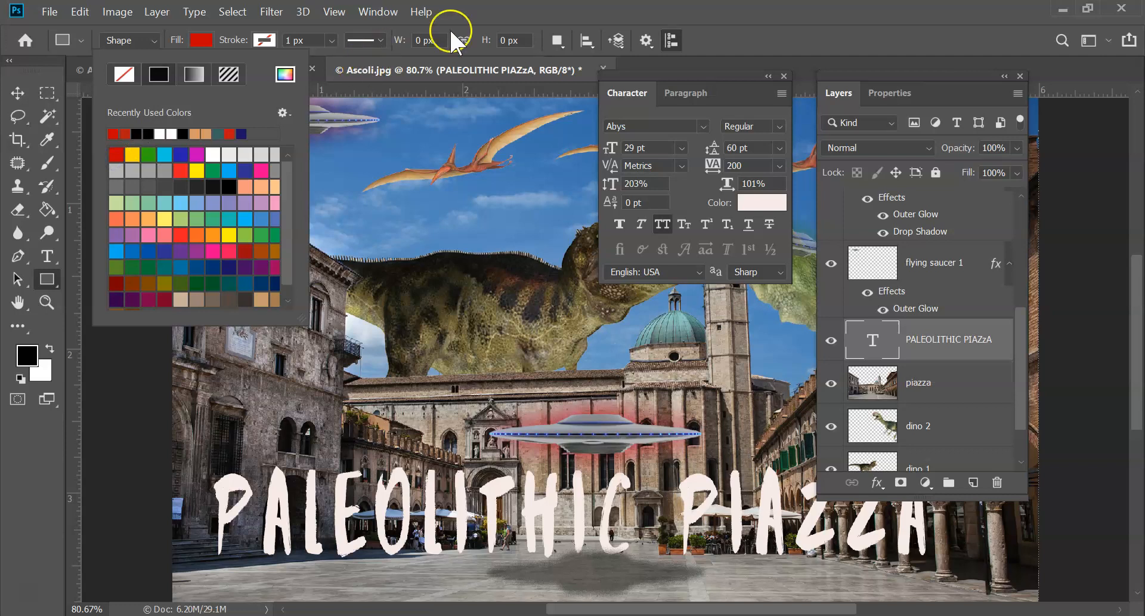
click(493, 12)
drag(162, 461, 1063, 571)
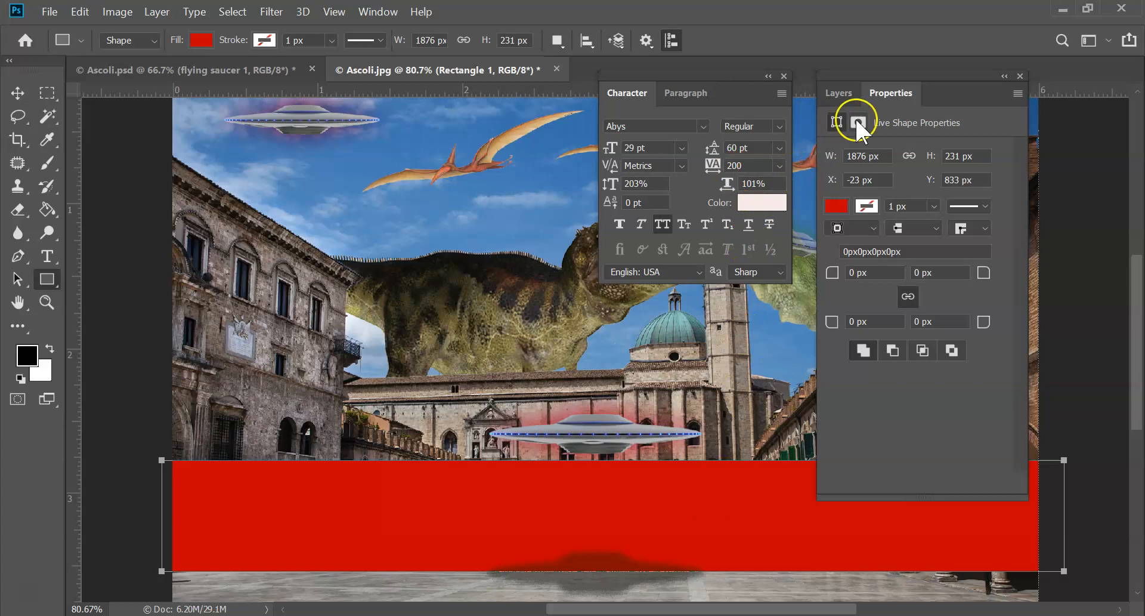
Move the red rectangle's layer below the title's text layer and deselect it
click(847, 96)
drag(902, 324, 925, 404)
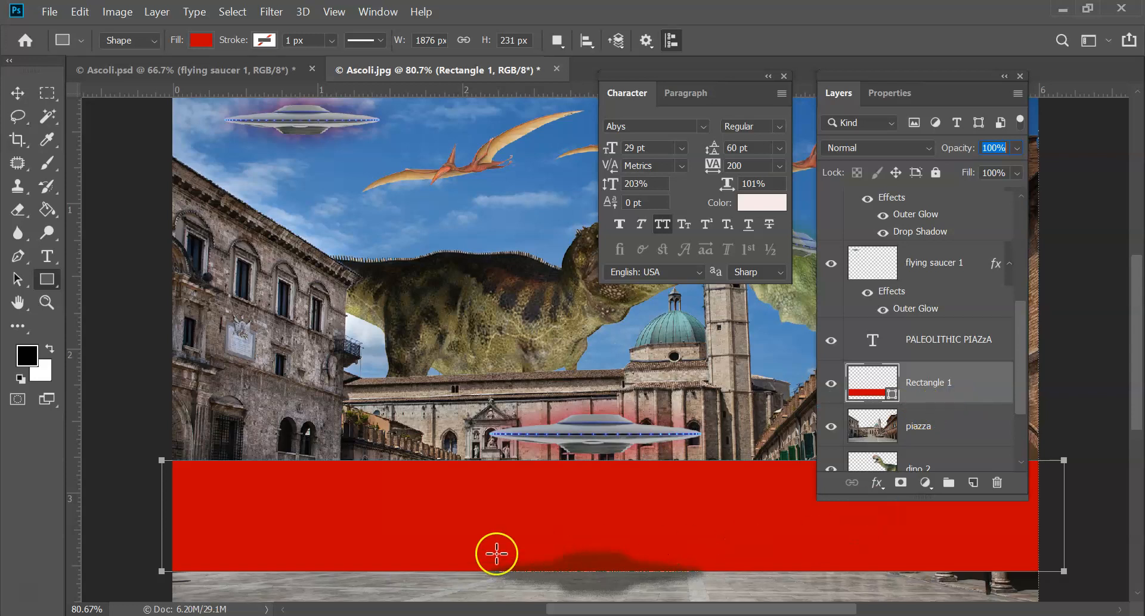
click(18, 94)
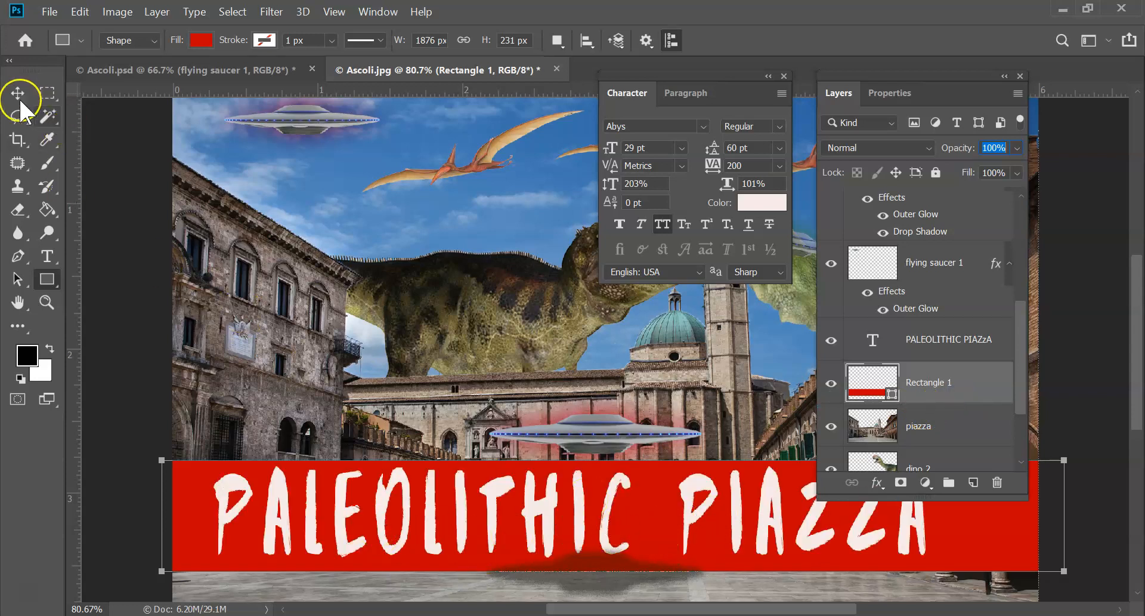
click(130, 214)
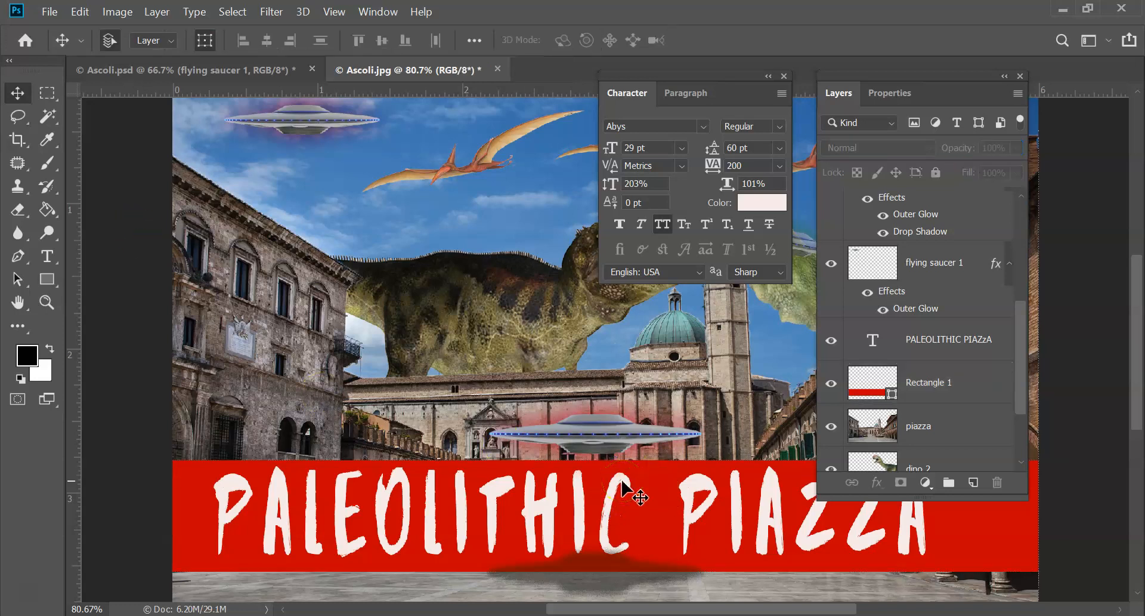
Lower the opacity of the red rectangle's layer to 49% and deselect it
click(972, 384)
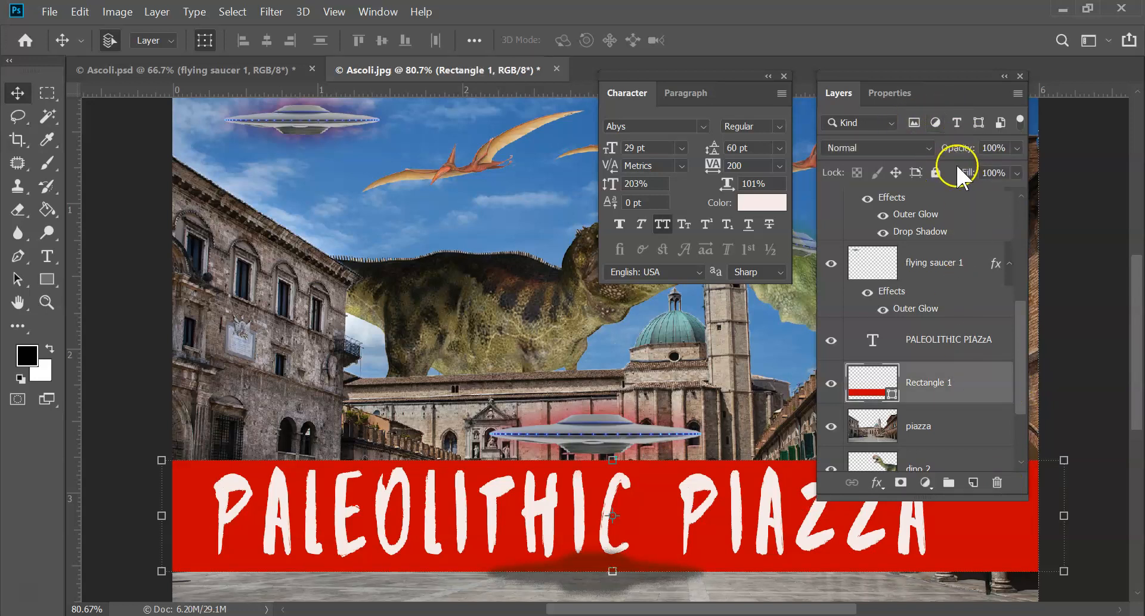
click(1016, 148)
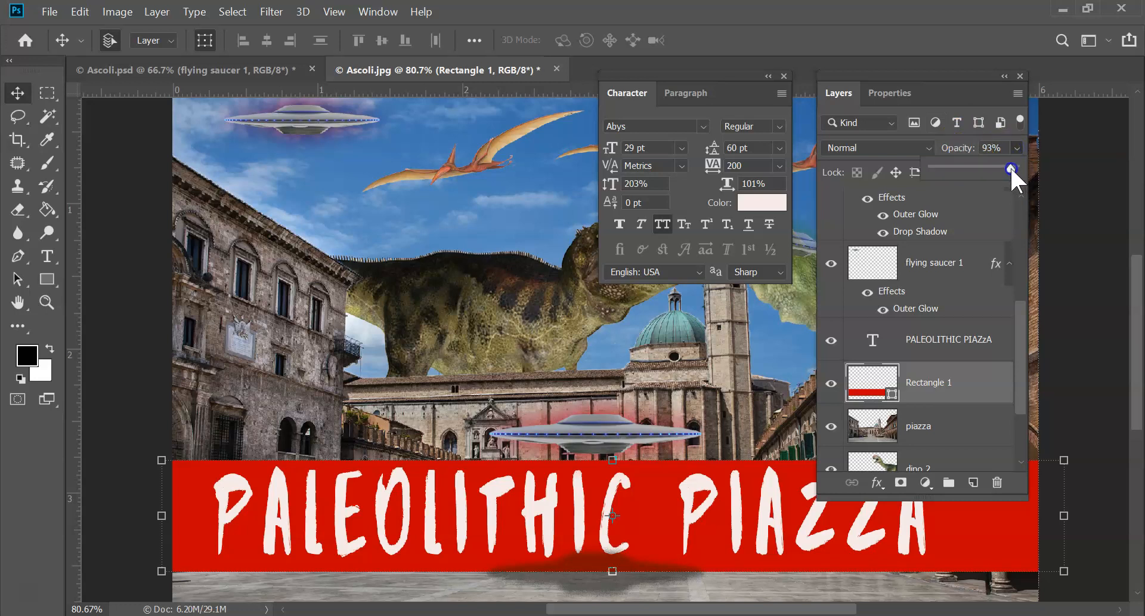
drag(998, 169, 974, 169)
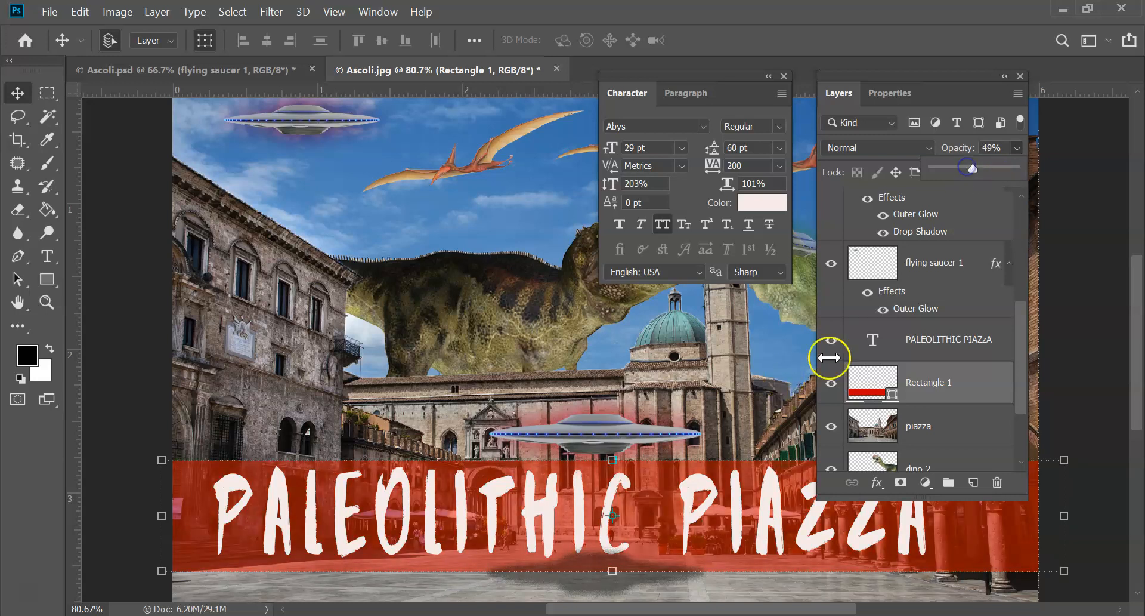
click(115, 229)
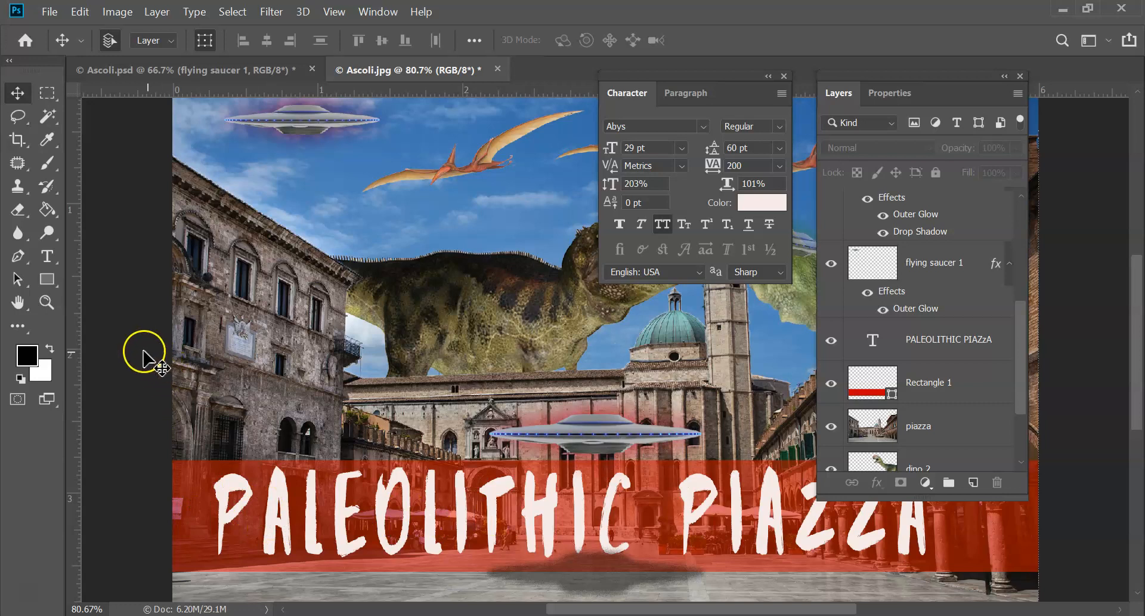
Filter the layer list to show only type layers
drag(1022, 324, 1020, 179)
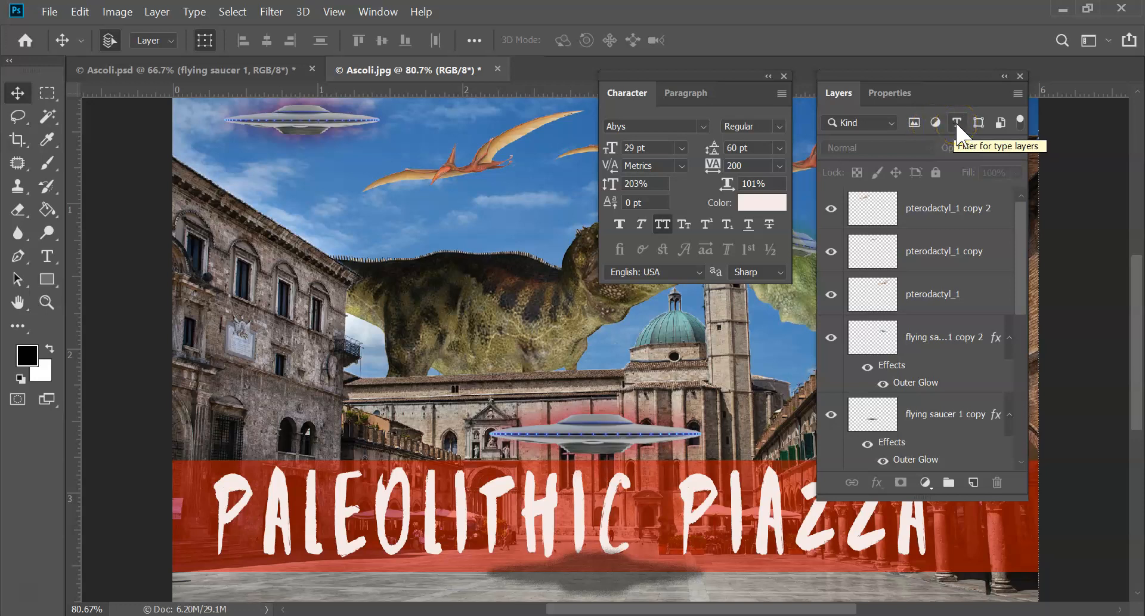
click(958, 123)
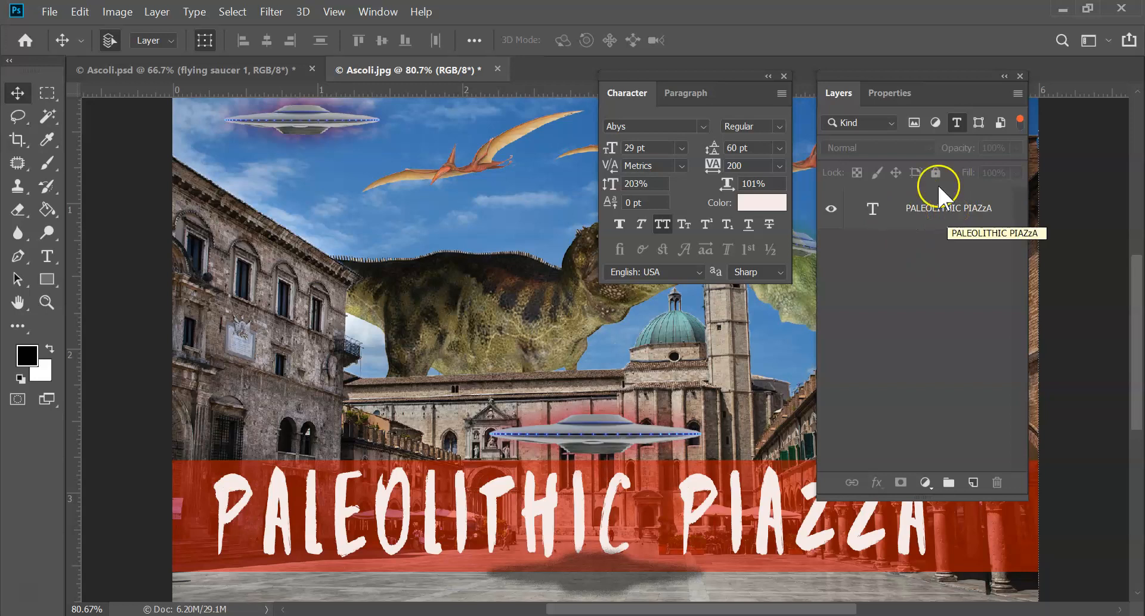
Switch the layer filter from type layers to pixel layers, look through the list, and clear the filter
click(914, 121)
click(957, 123)
drag(1021, 231, 1033, 149)
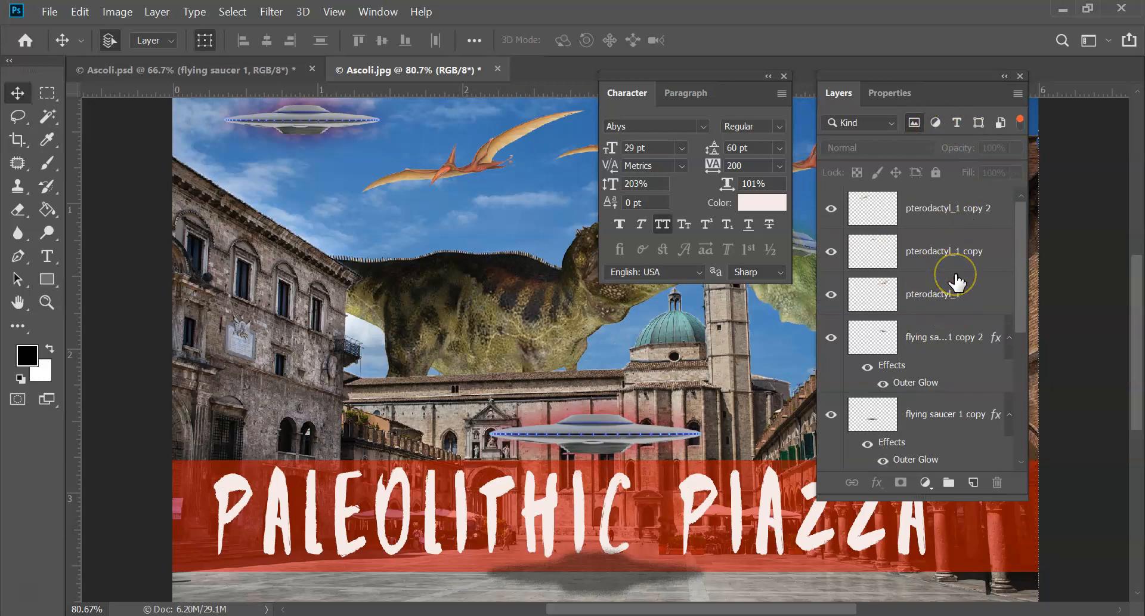
click(914, 123)
mouse_move(1024, 217)
mouse_down()
mouse_move(1030, 391)
mouse_move(1007, 285)
mouse_move(1018, 206)
mouse_up()
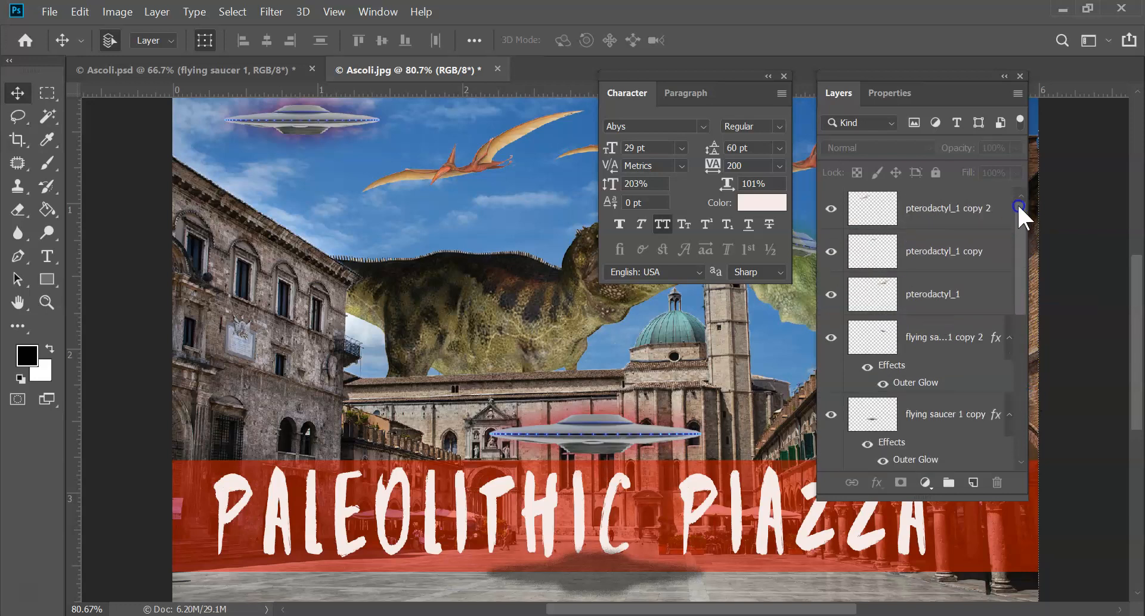
Filter the layer list by effect to show only layers with a Drop Shadow
click(892, 123)
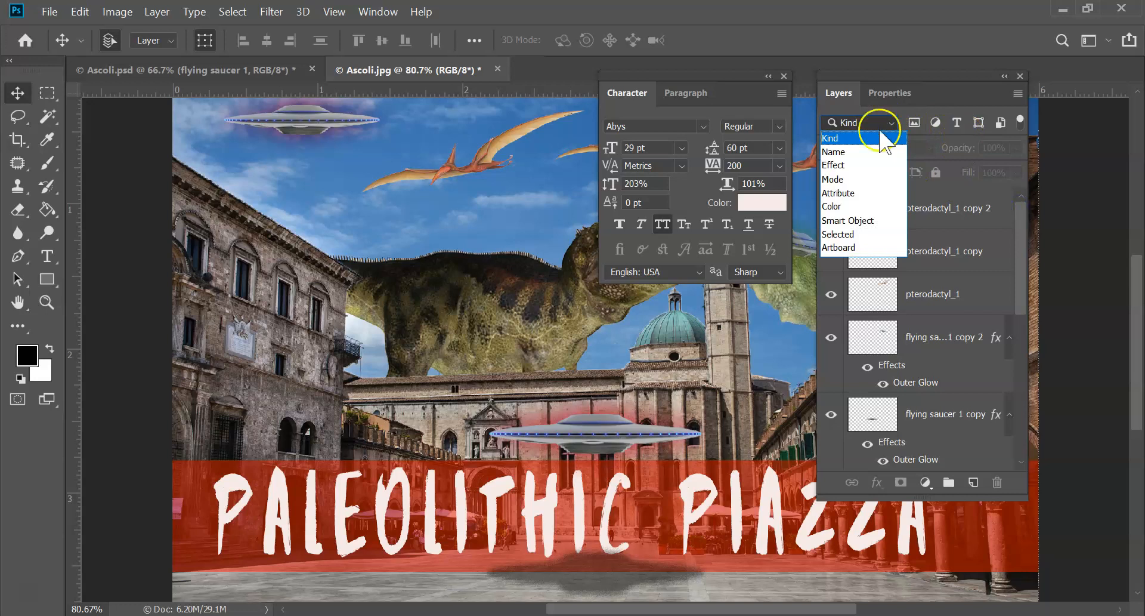
click(865, 164)
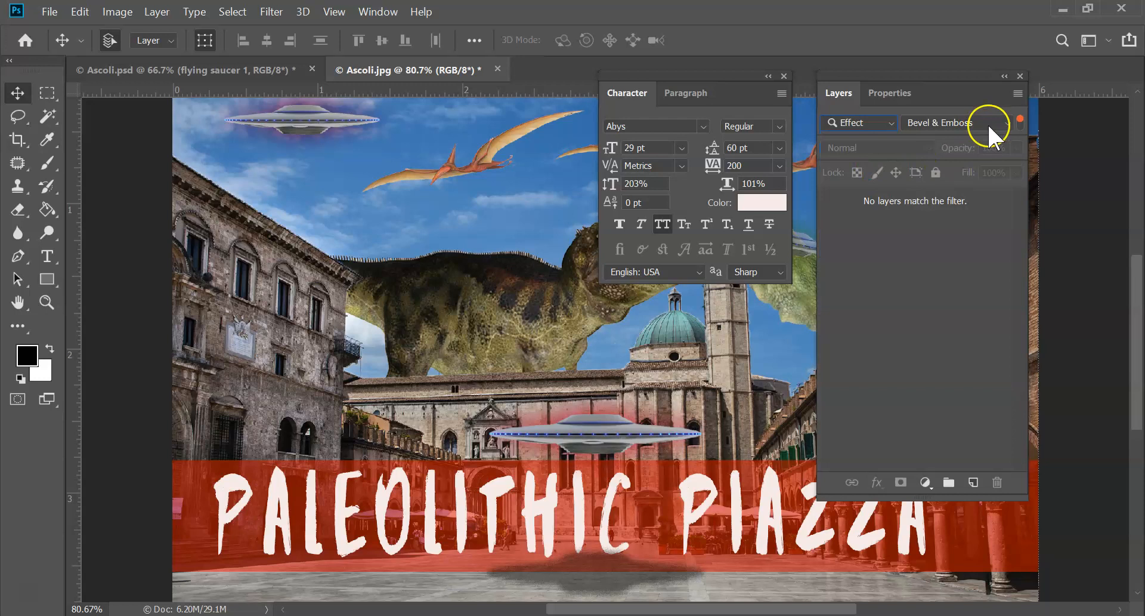
click(1006, 125)
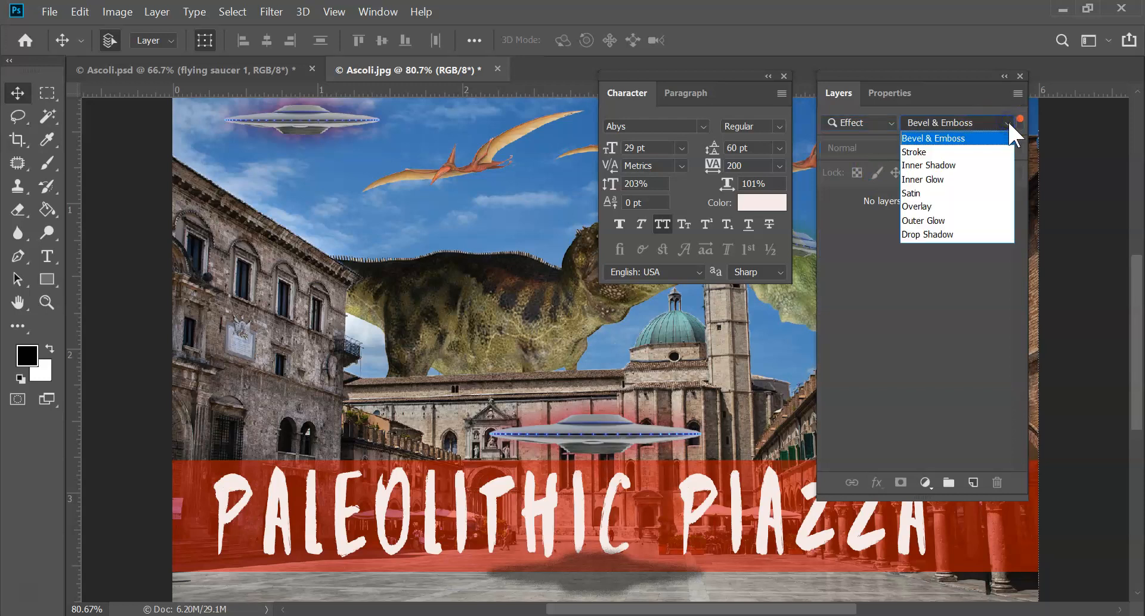
click(935, 235)
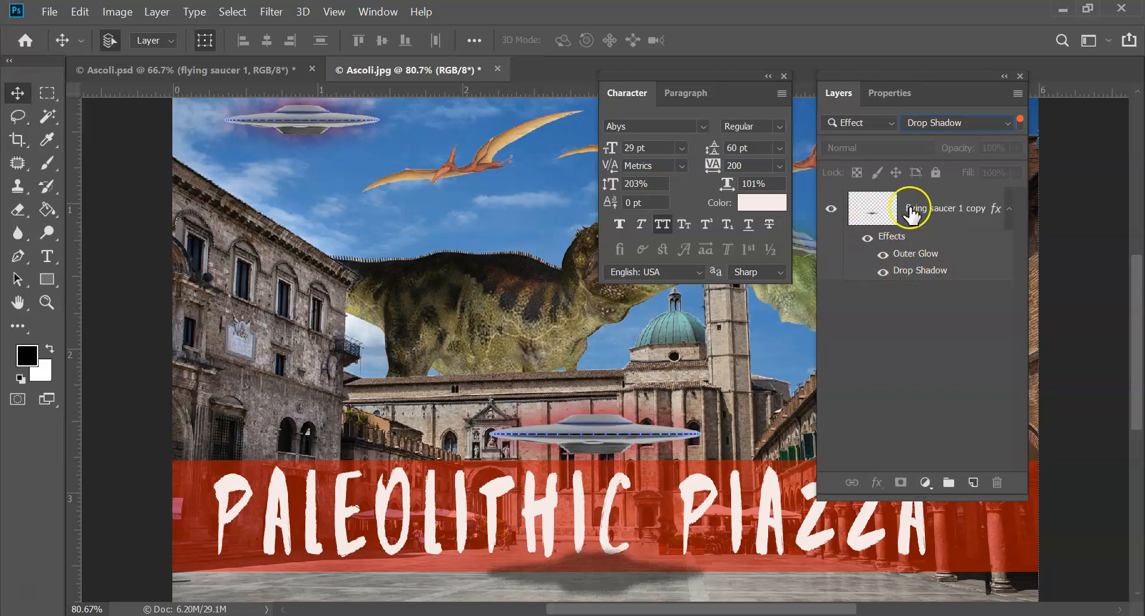
Filter the layer list to layers with an Outer Glow effect, and return the filter type to Kind
click(951, 122)
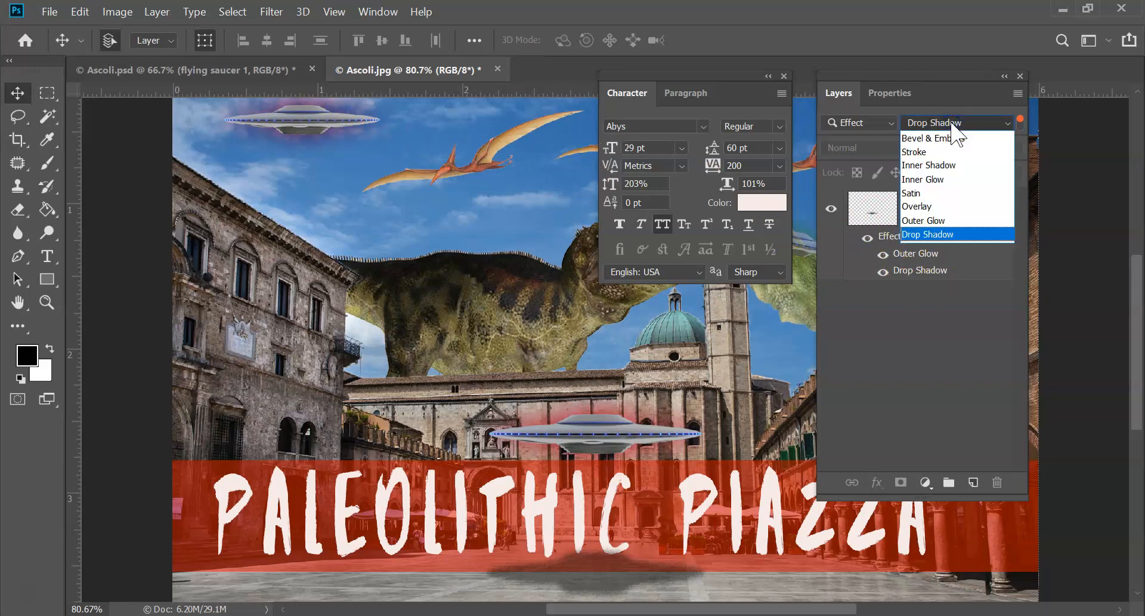
click(934, 220)
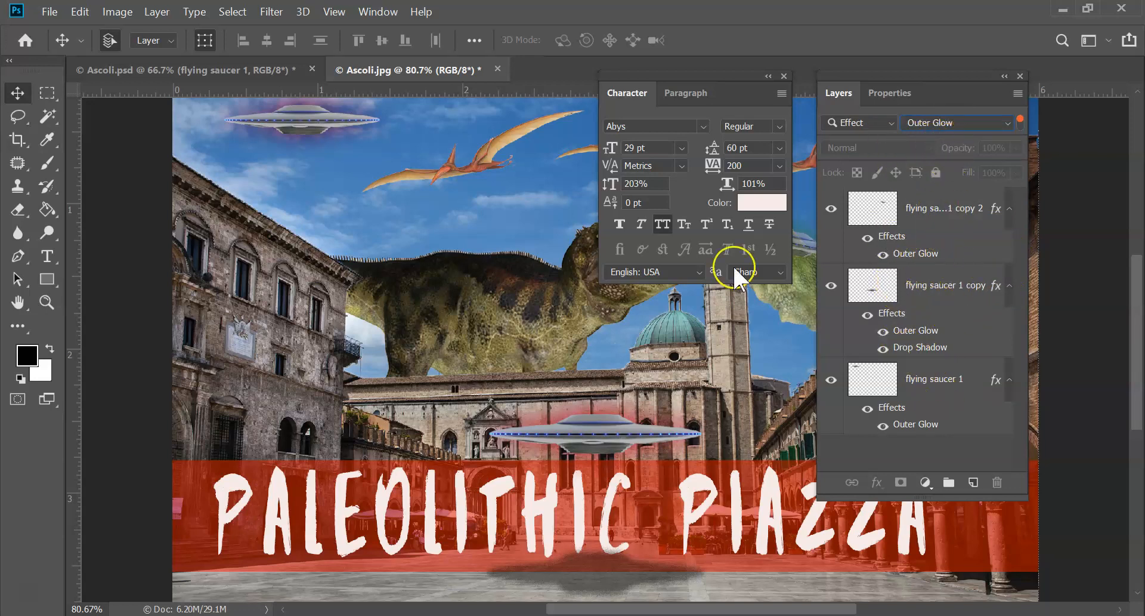
click(892, 124)
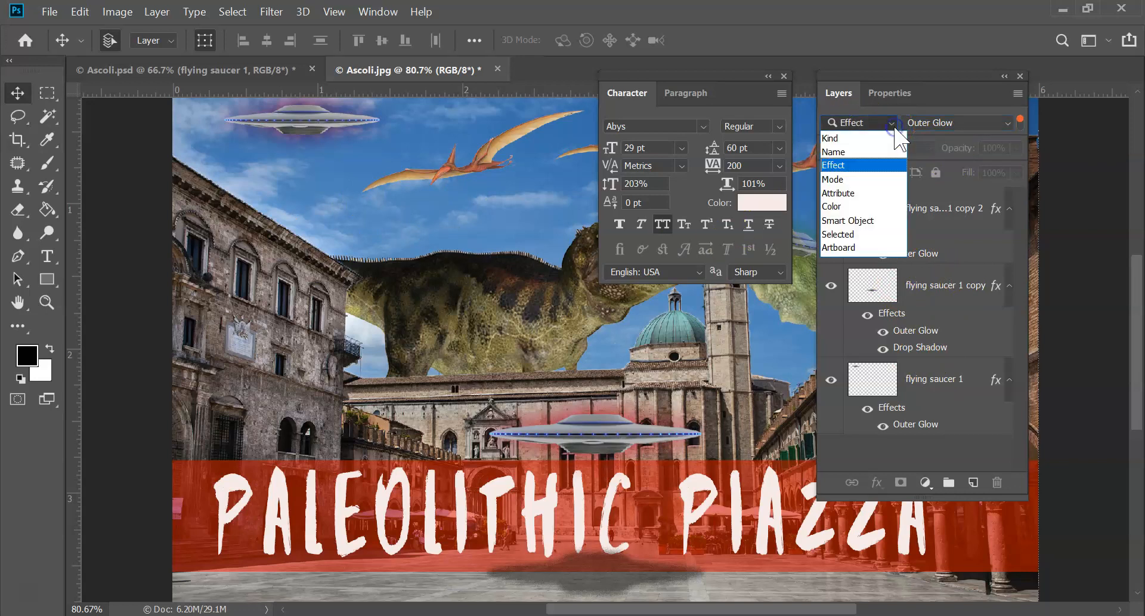
click(859, 139)
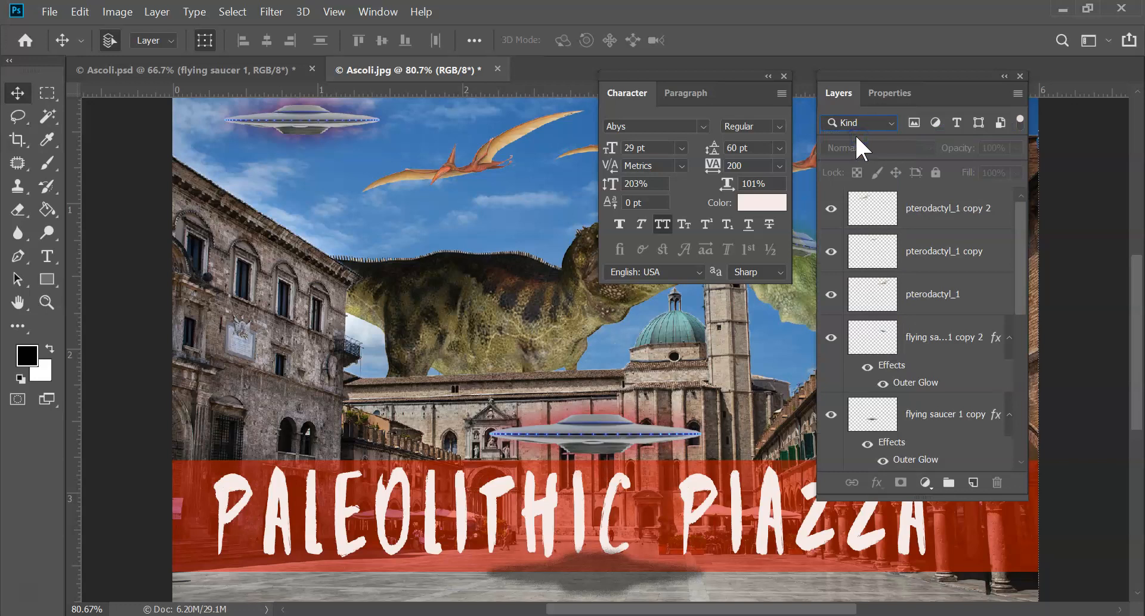
drag(1022, 242, 1021, 172)
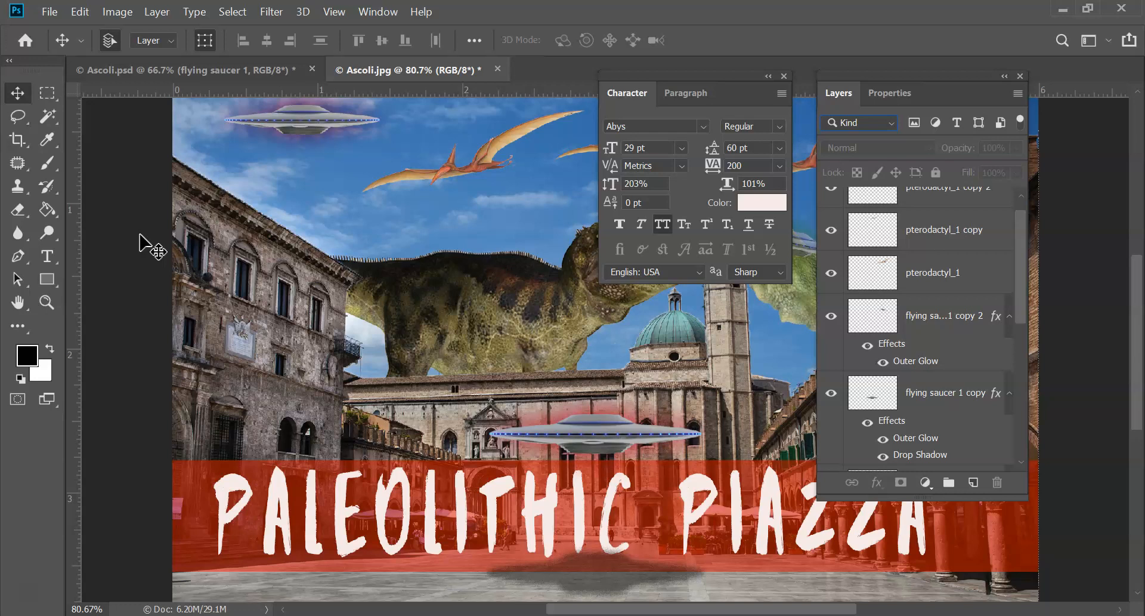
Activate the Magic Wand tool, viewing the selection tools grouped with it and closing their list
click(42, 112)
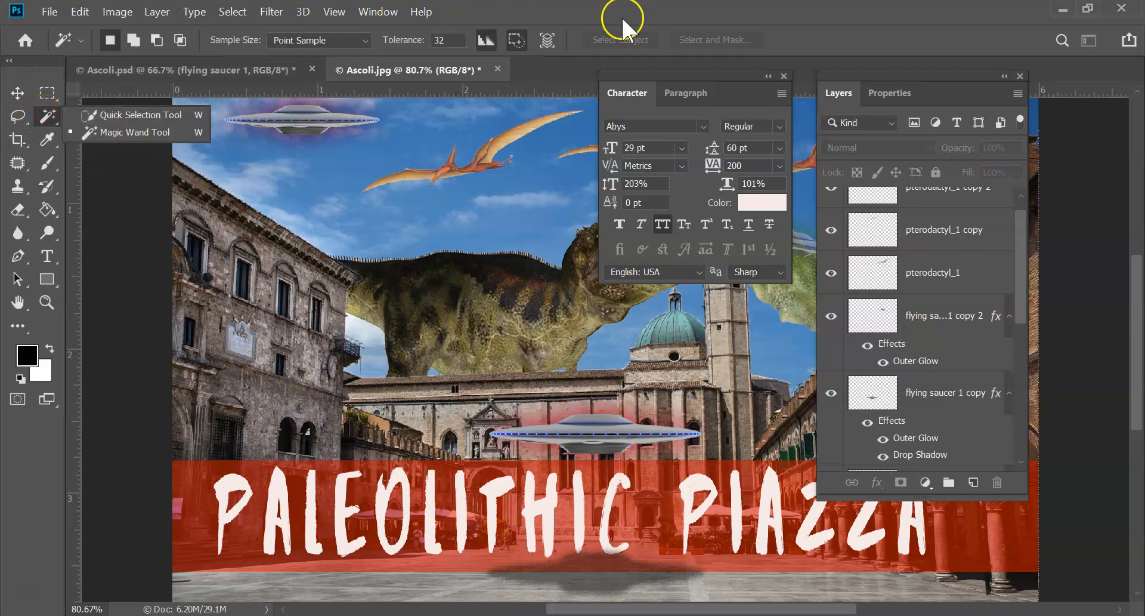
click(172, 204)
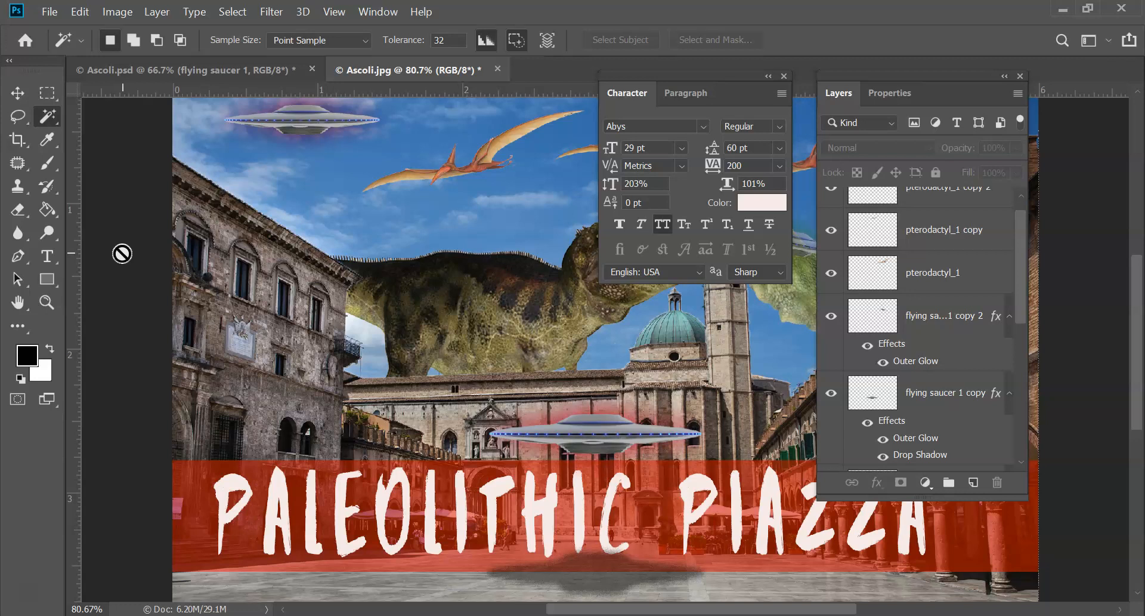
click(170, 395)
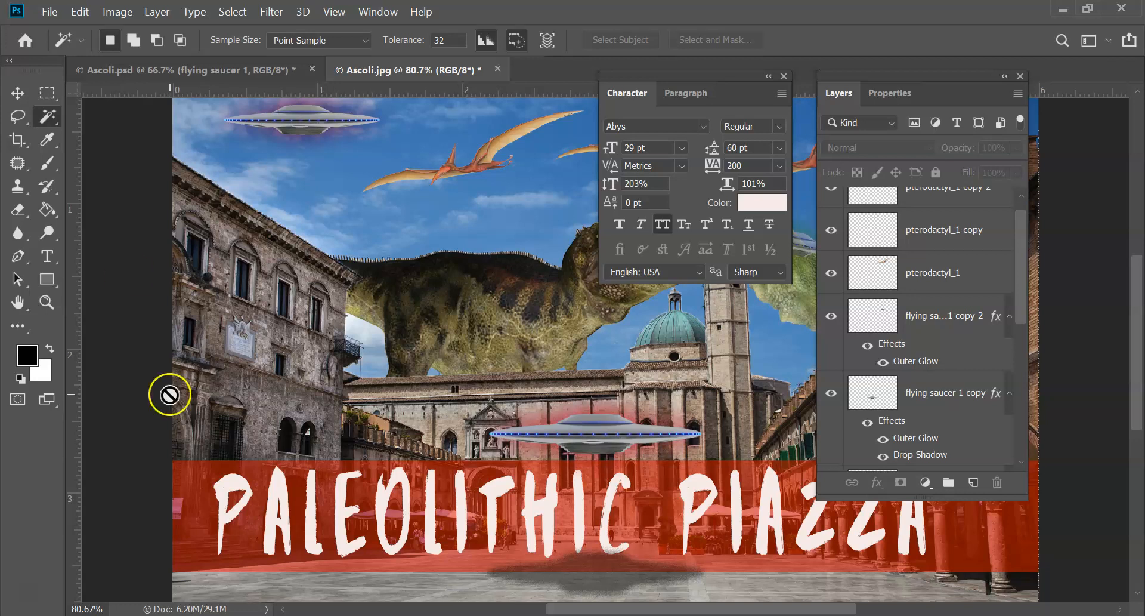